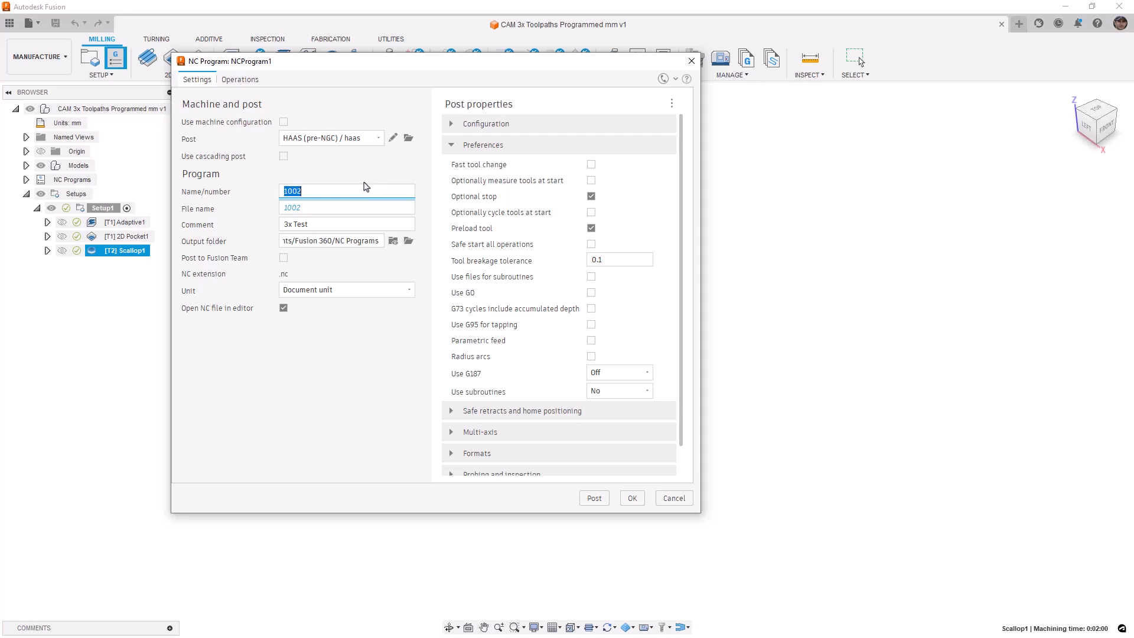
# - Browse the Fusion library of post processors and filter it to the Milling capability and the vendor Haas Automation
pyautogui.click(409, 140)
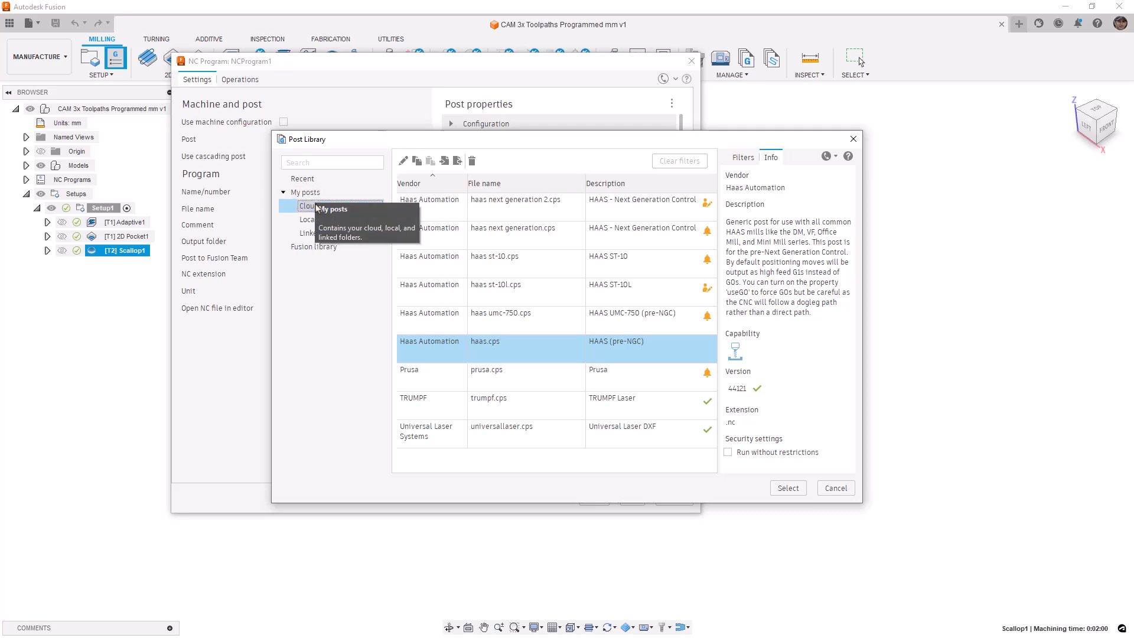
pyautogui.click(315, 234)
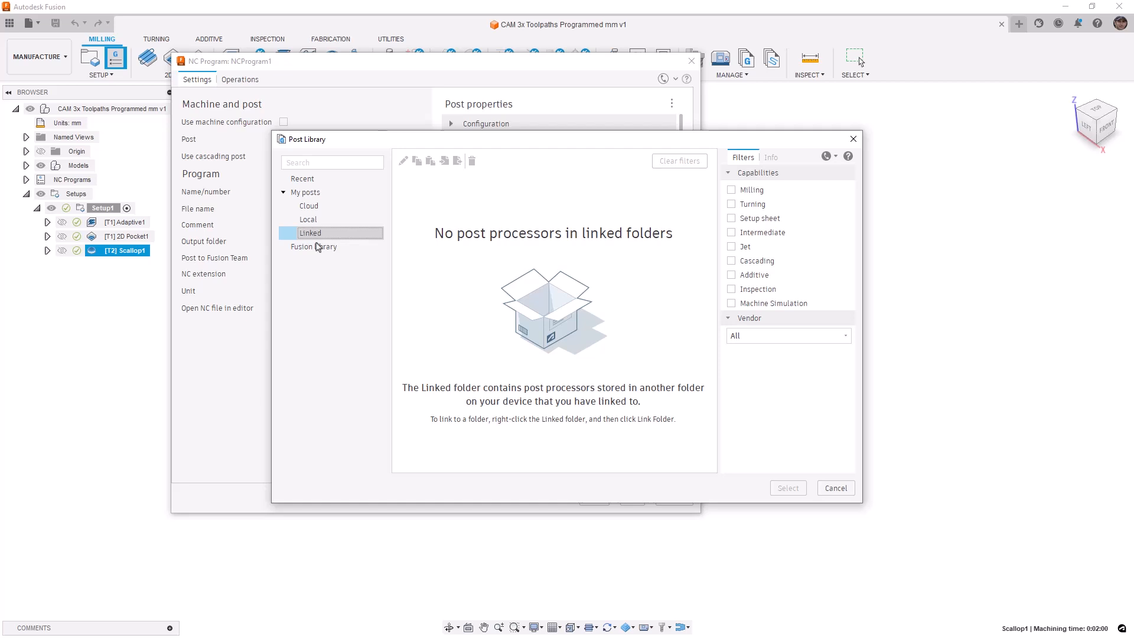
pyautogui.click(317, 250)
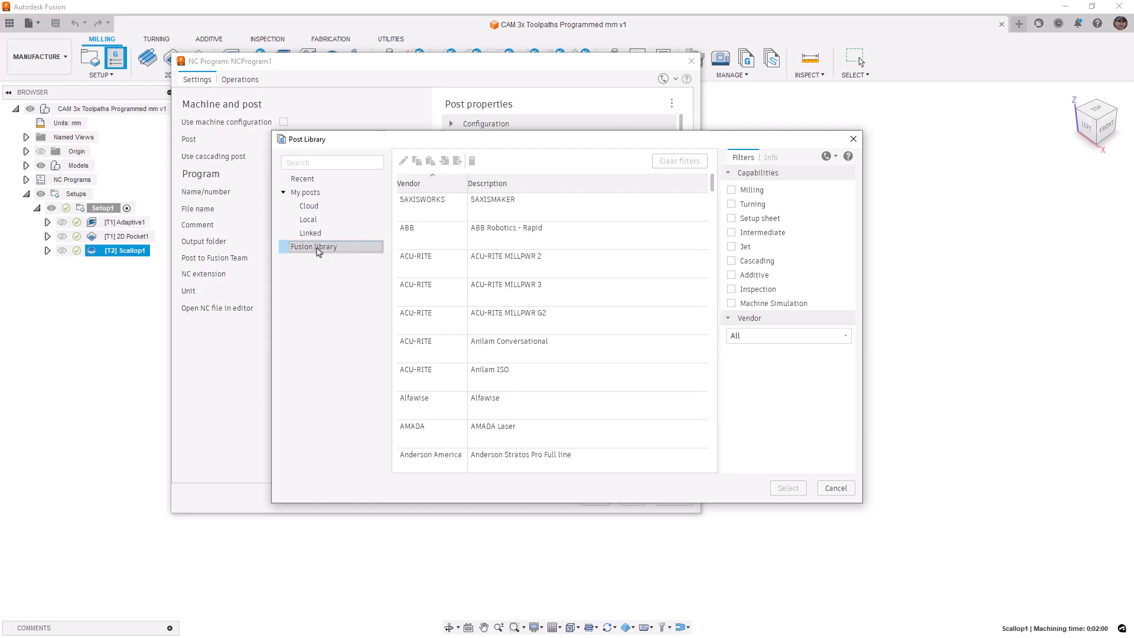
pyautogui.click(731, 191)
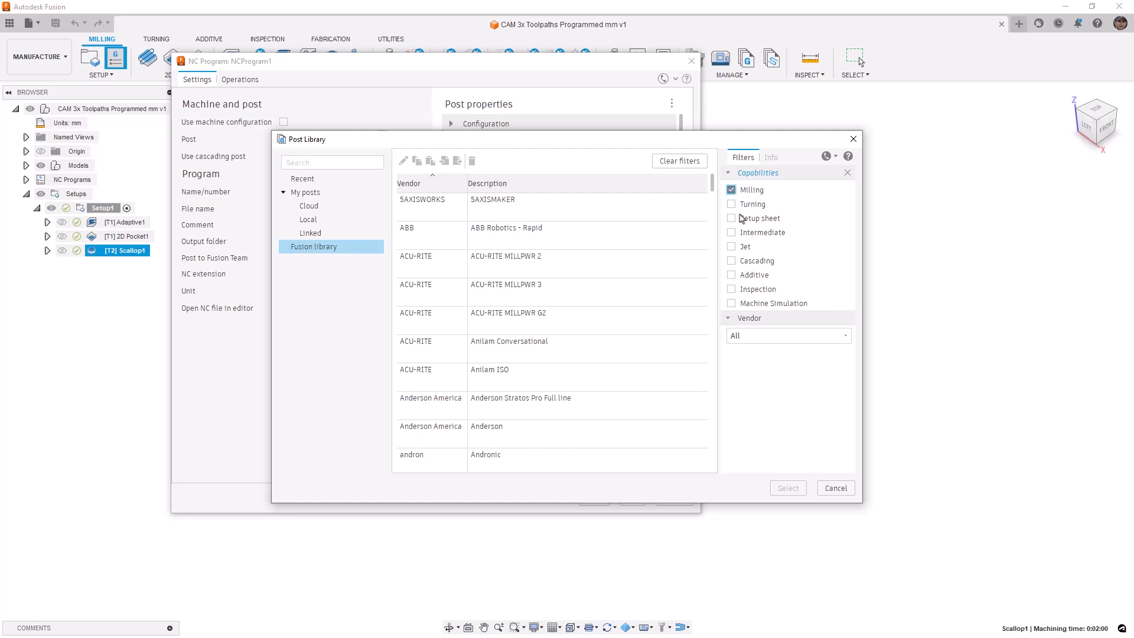
pyautogui.click(770, 335)
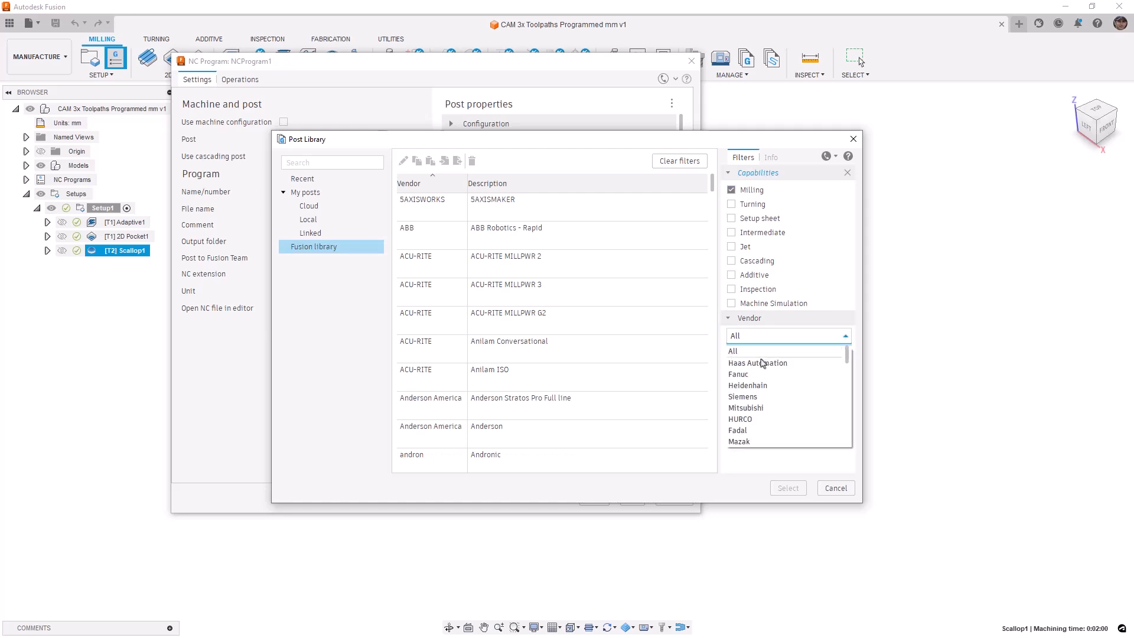
pyautogui.click(762, 364)
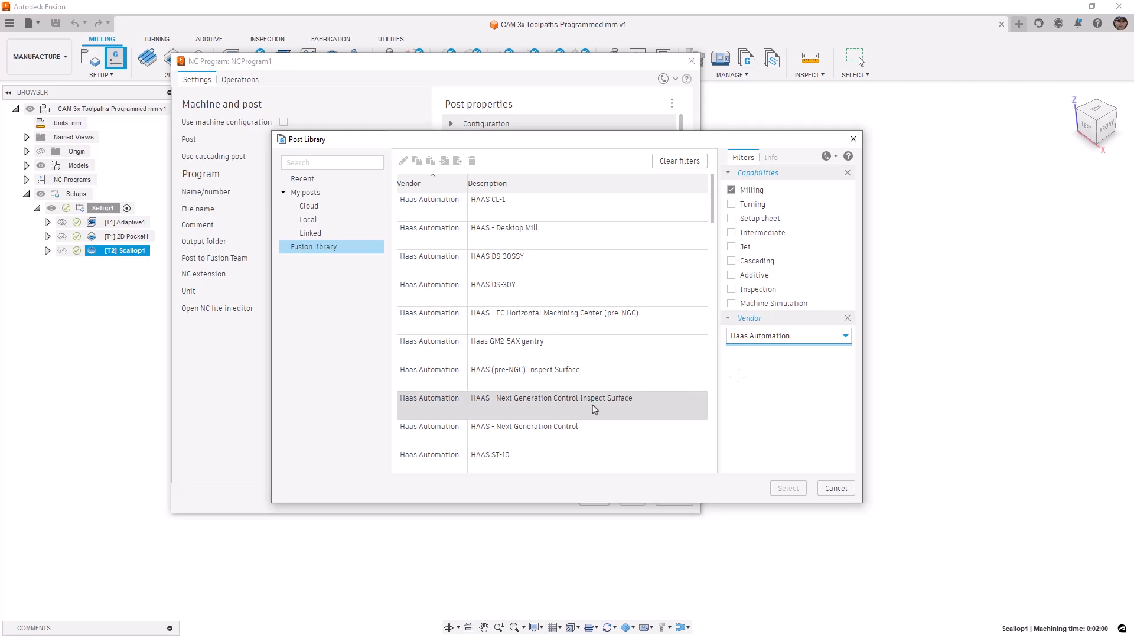
# - Choose the HAAS - Next Generation Control post processor and copy it to the Cloud location of My Posts
pyautogui.click(543, 434)
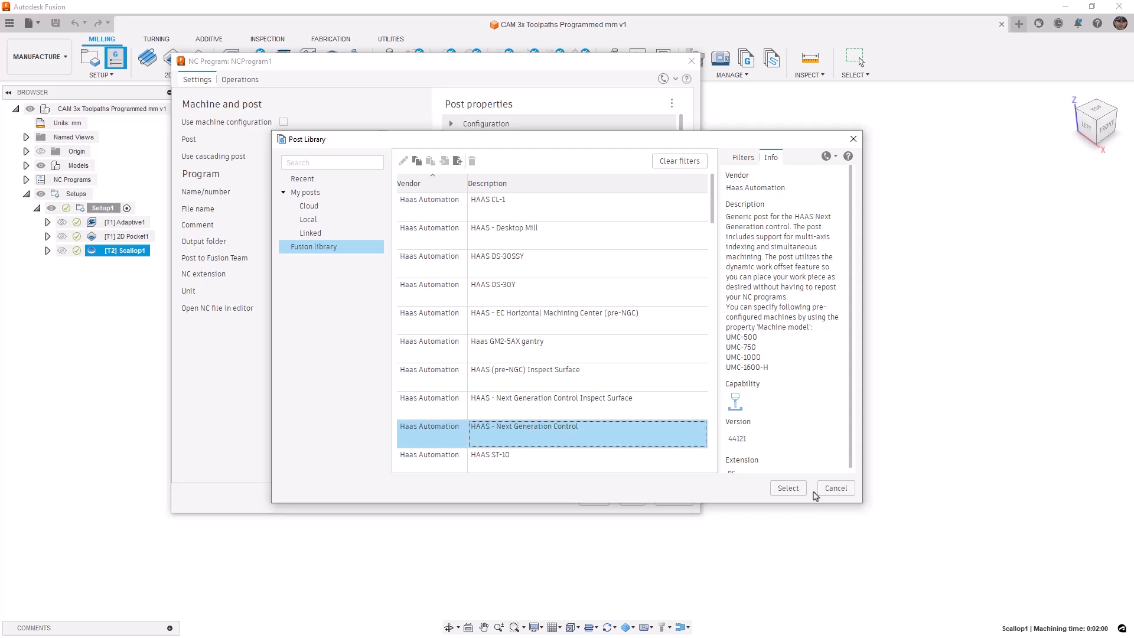
pyautogui.click(788, 488)
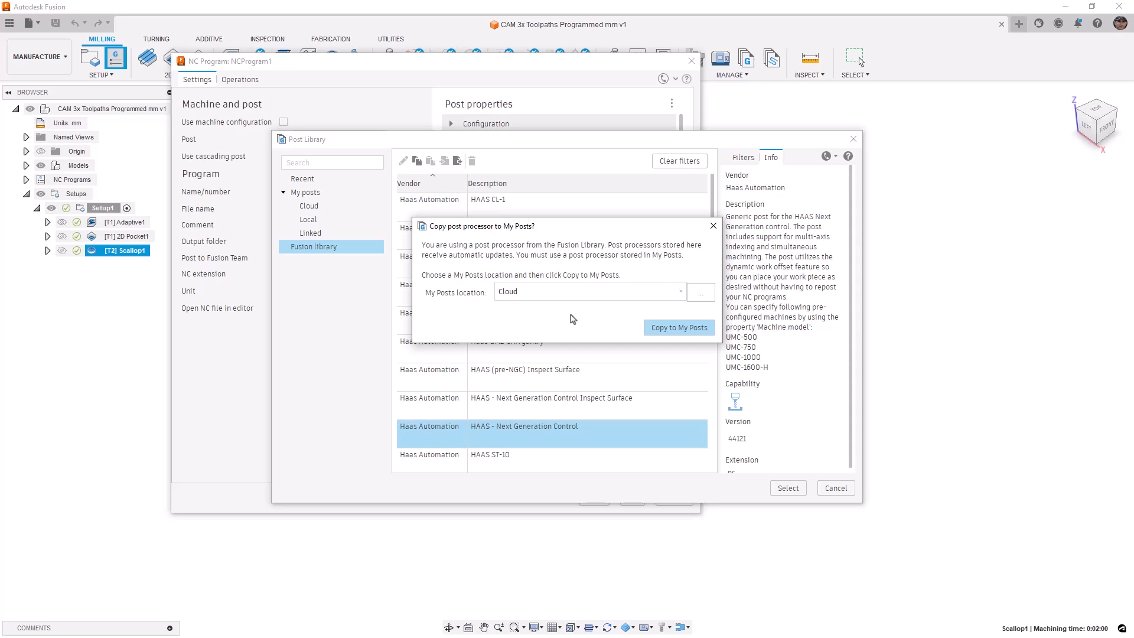
pyautogui.click(681, 293)
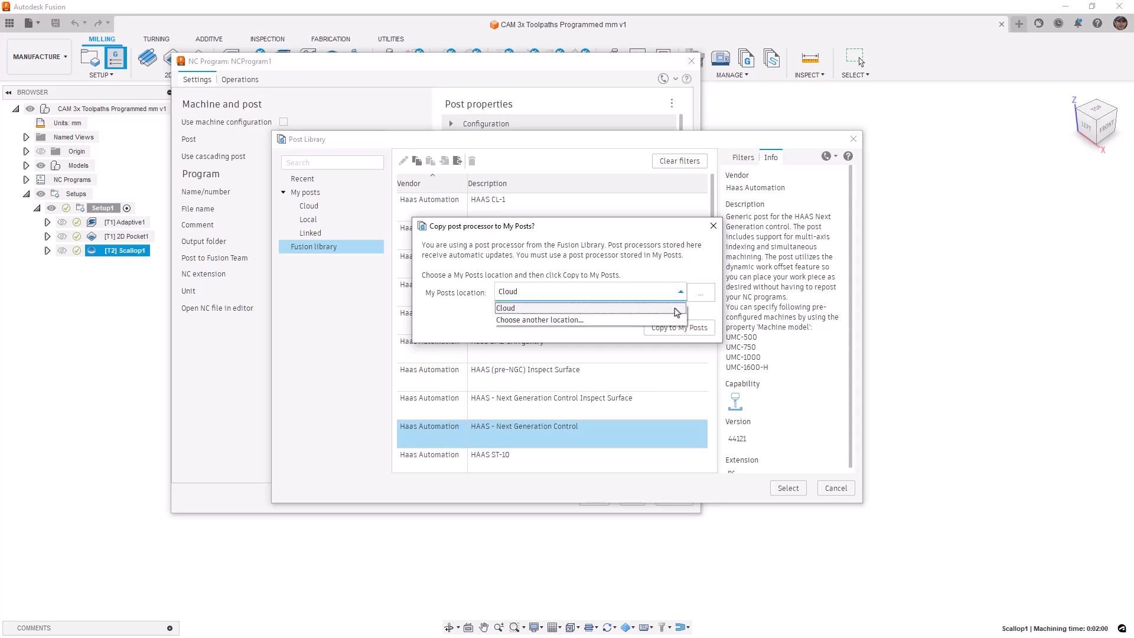
pyautogui.click(678, 308)
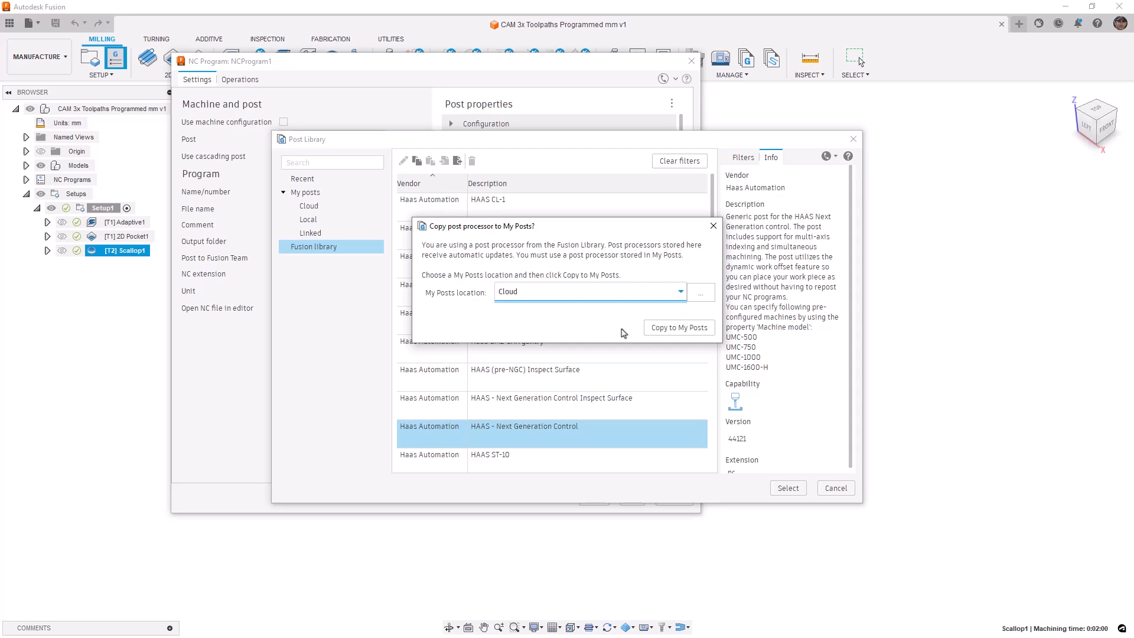
pyautogui.click(679, 329)
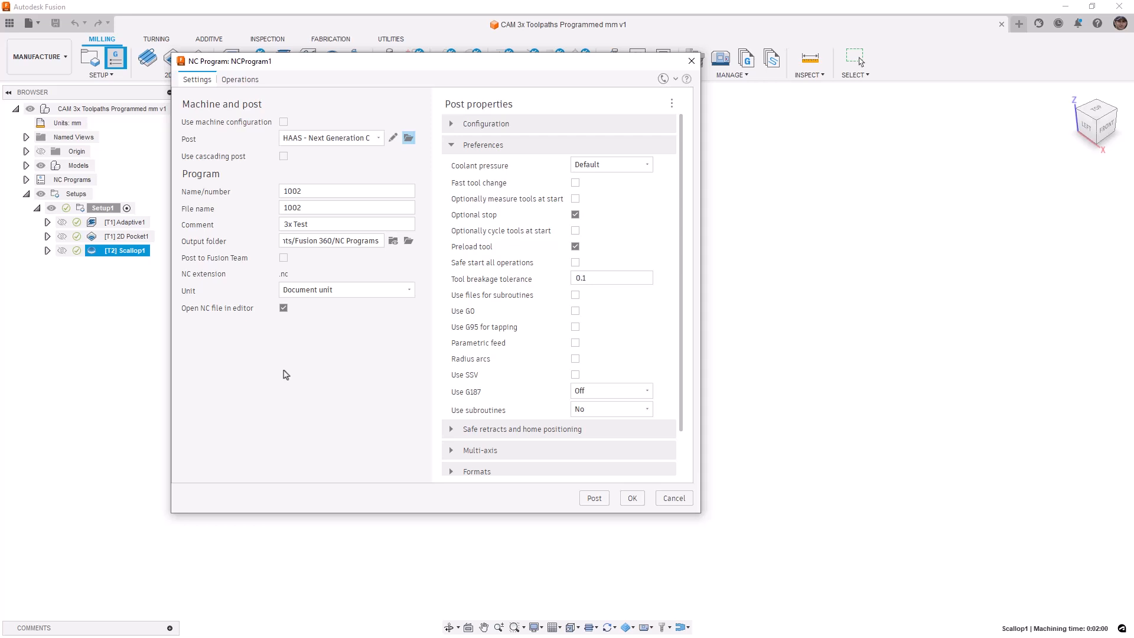
# - Include the Adaptive1 and 2D Pocket1 operations in the NC program along with Scallop1 and accept the program
pyautogui.click(473, 123)
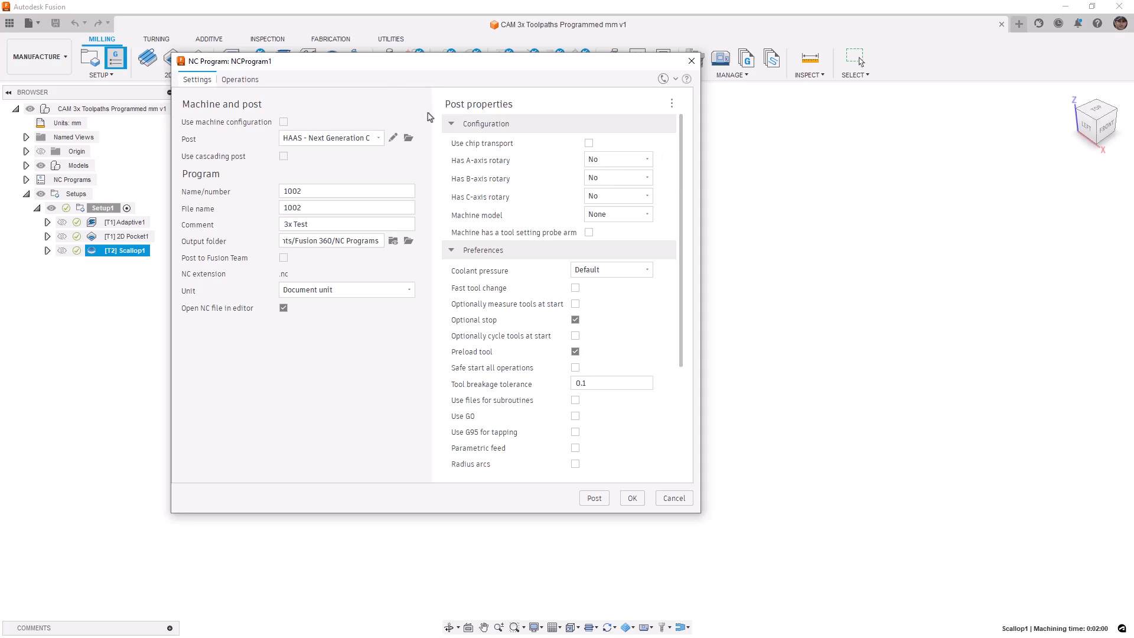
pyautogui.click(451, 125)
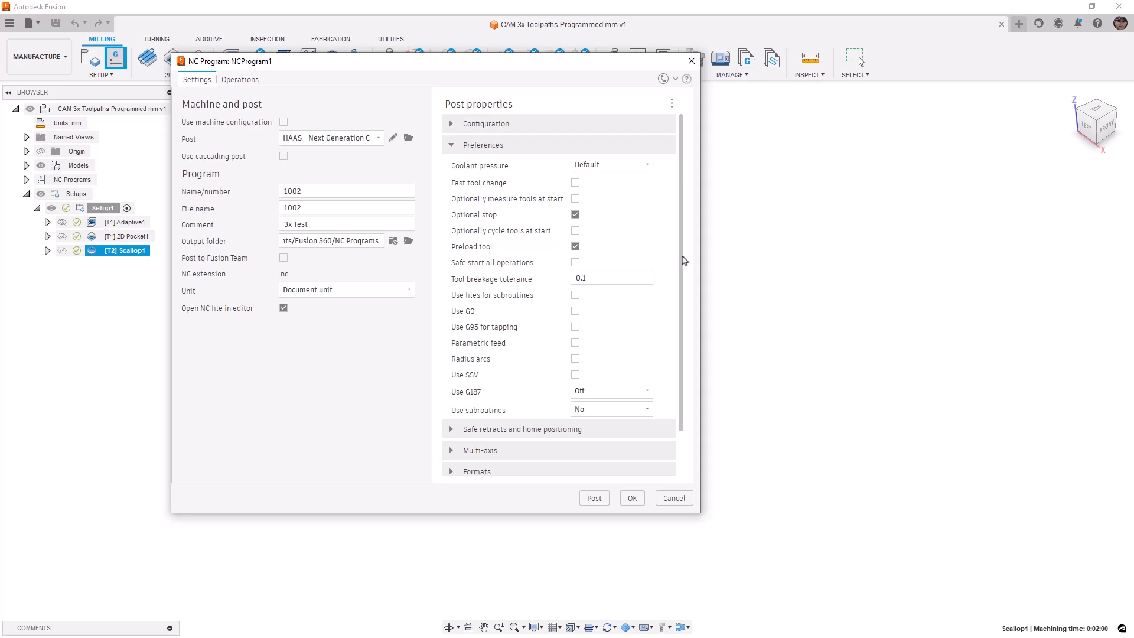
pyautogui.click(234, 86)
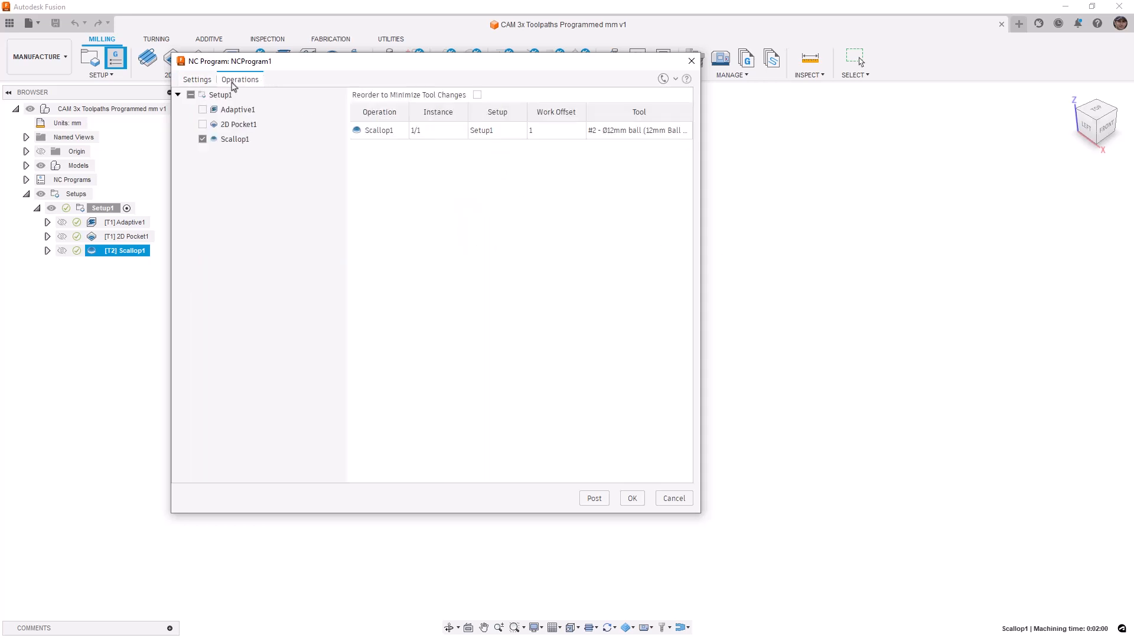
pyautogui.click(203, 109)
pyautogui.click(203, 124)
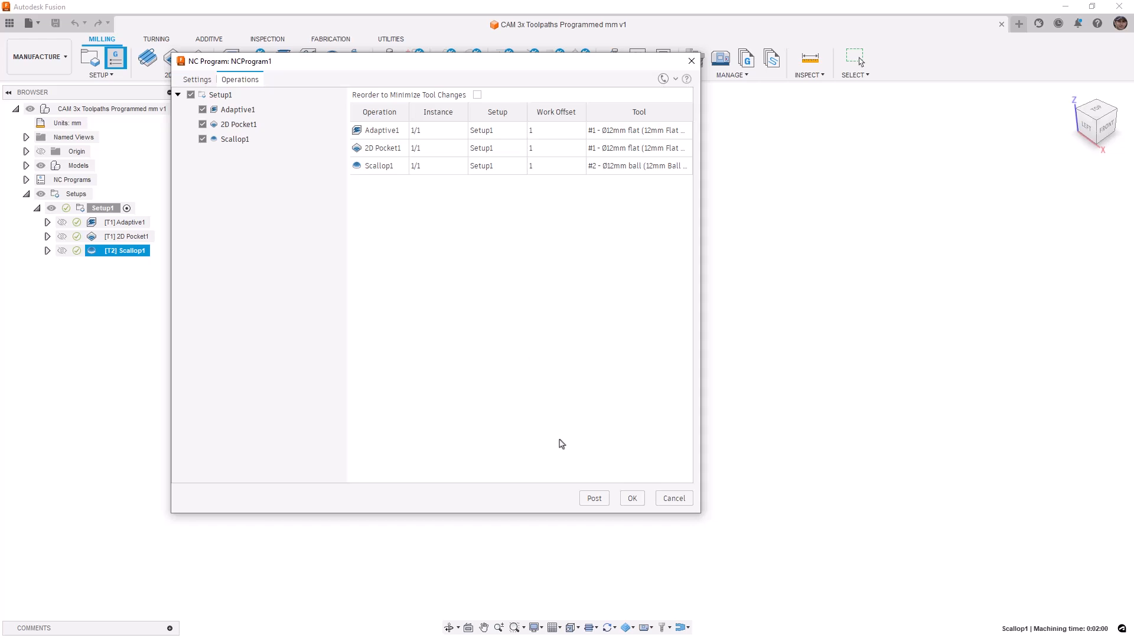
pyautogui.click(633, 500)
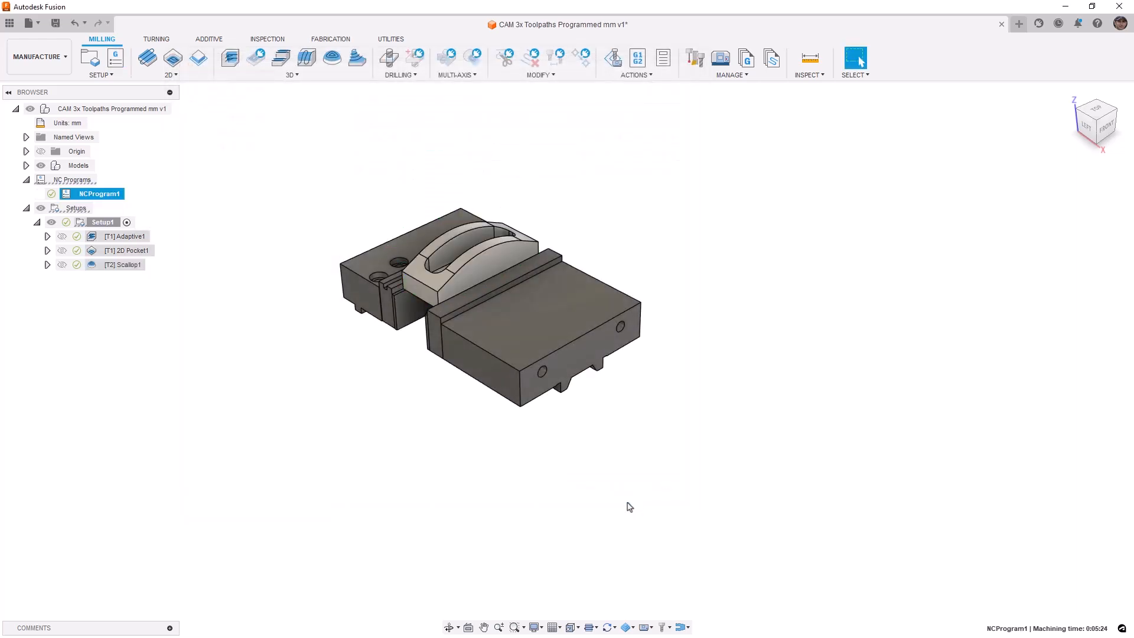
# - Rename the new NC program as Setup1
pyautogui.click(96, 195)
pyautogui.write('Setup1')
pyautogui.press('Return')
pyautogui.rightClick(67, 195)
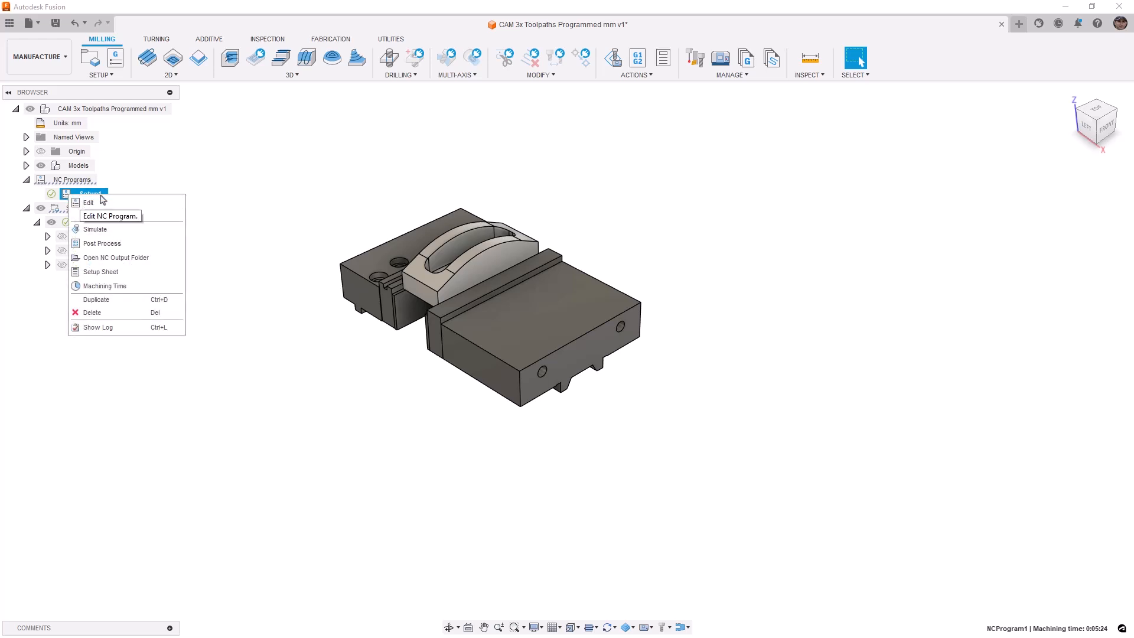
pyautogui.click(216, 187)
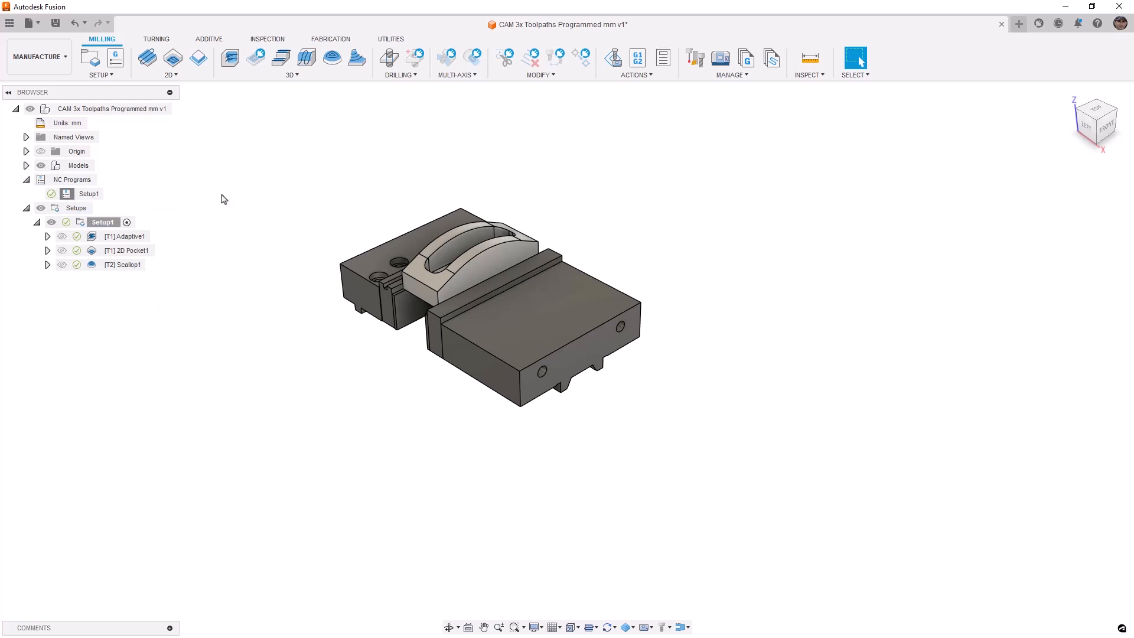
# - Publish a setup sheet for the Setup1 NC program as 1002 in the Setup Sheets folder of Metric Module
pyautogui.moveTo(131, 244)
pyautogui.moveTo(128, 270)
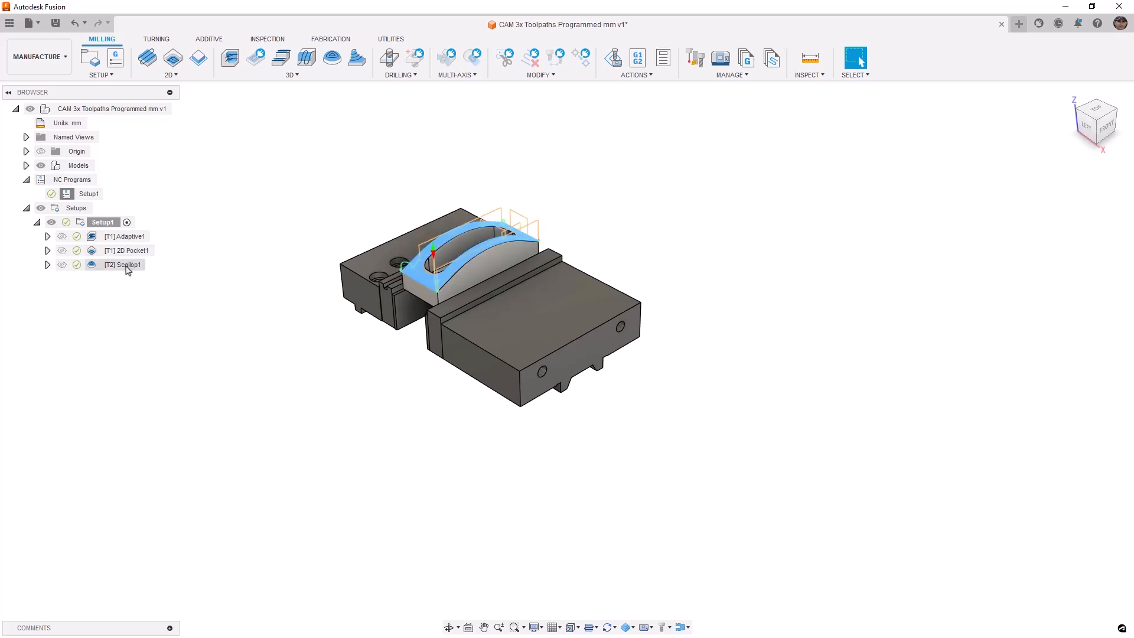
pyautogui.rightClick(79, 195)
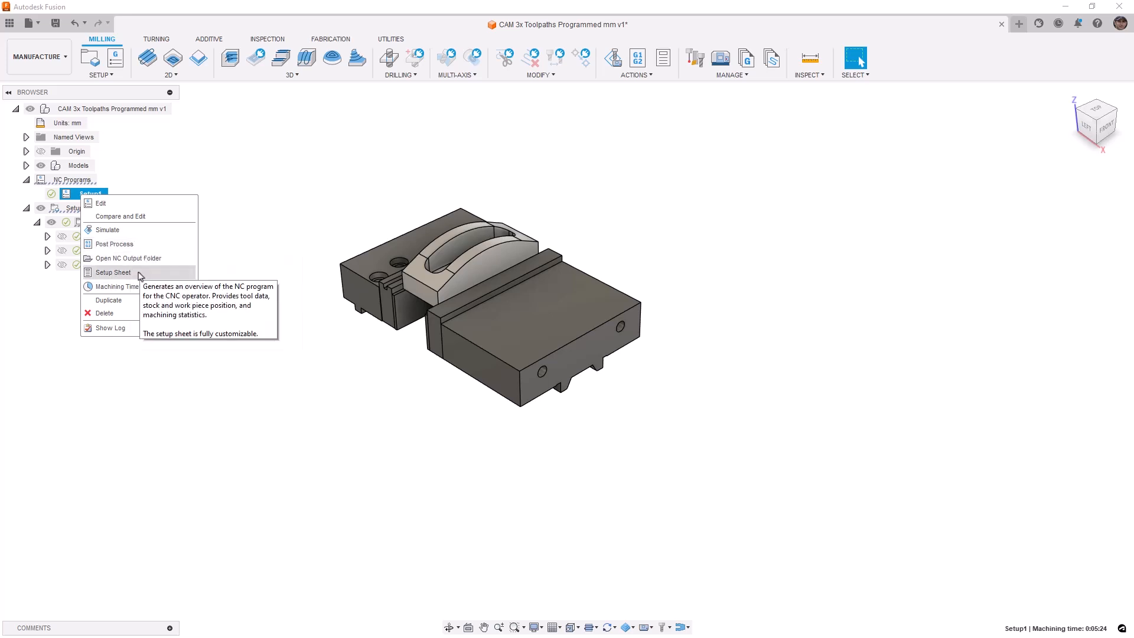
pyautogui.click(140, 274)
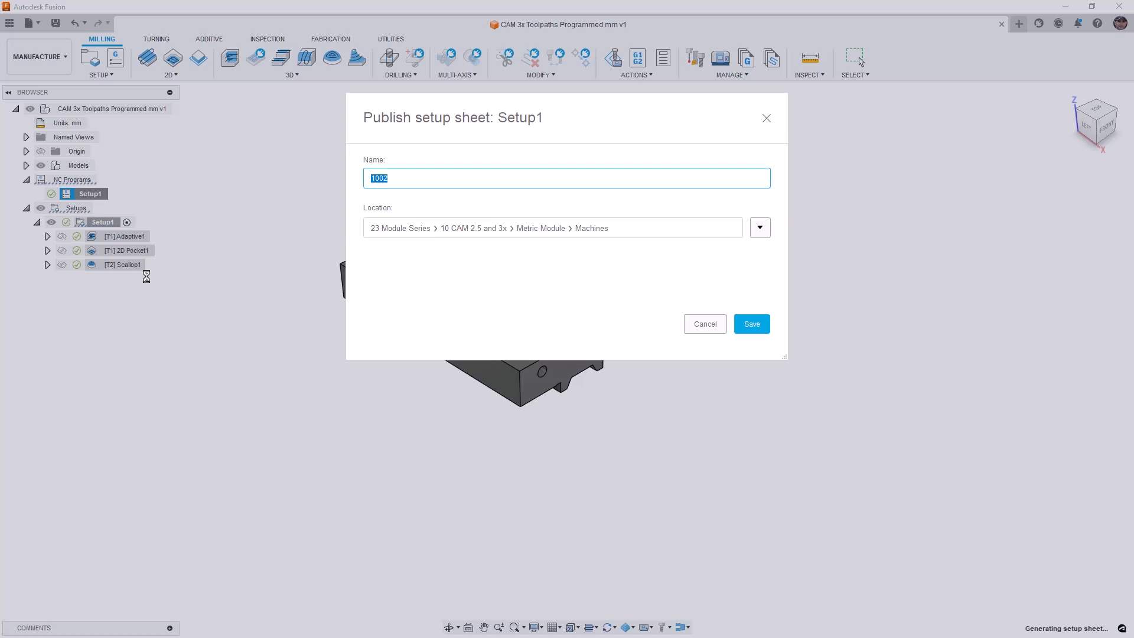
pyautogui.click(761, 228)
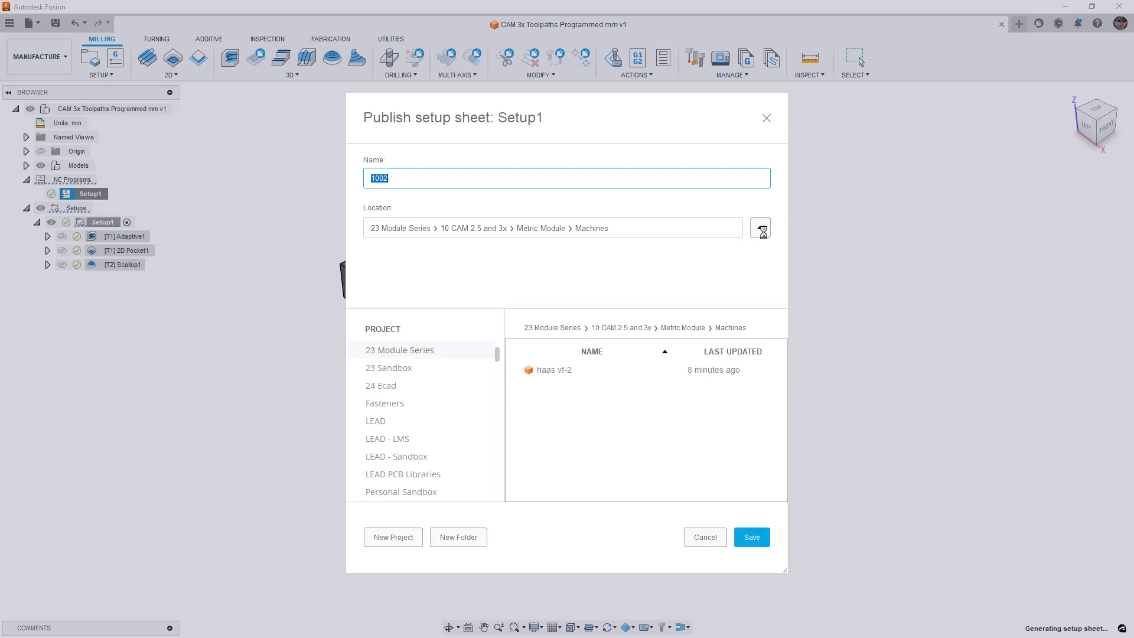
pyautogui.click(687, 328)
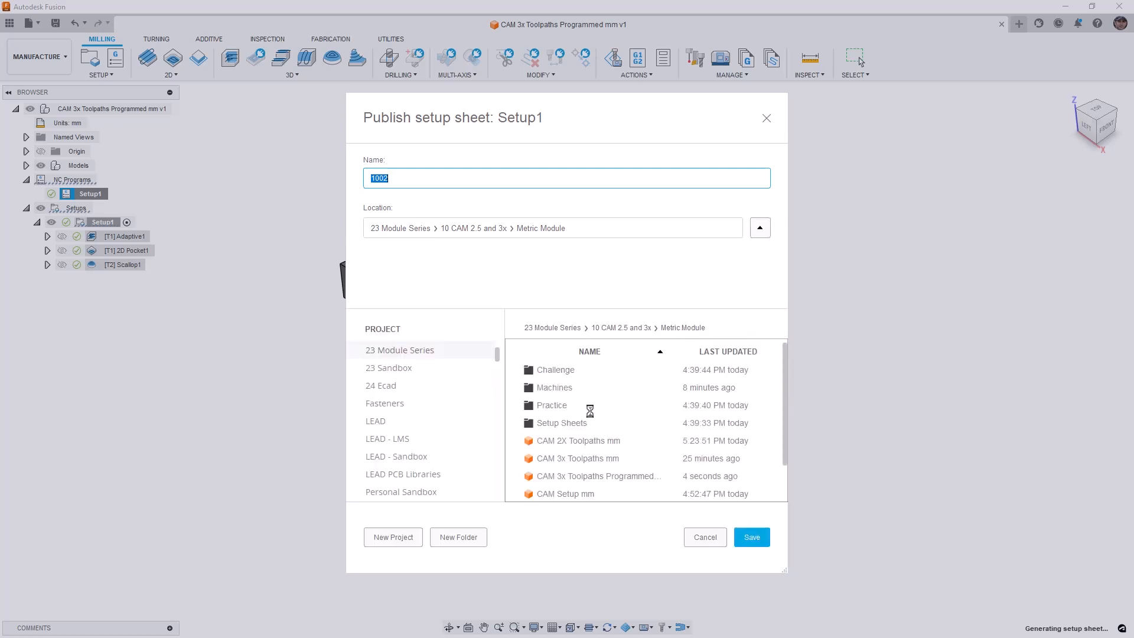
pyautogui.doubleClick(579, 422)
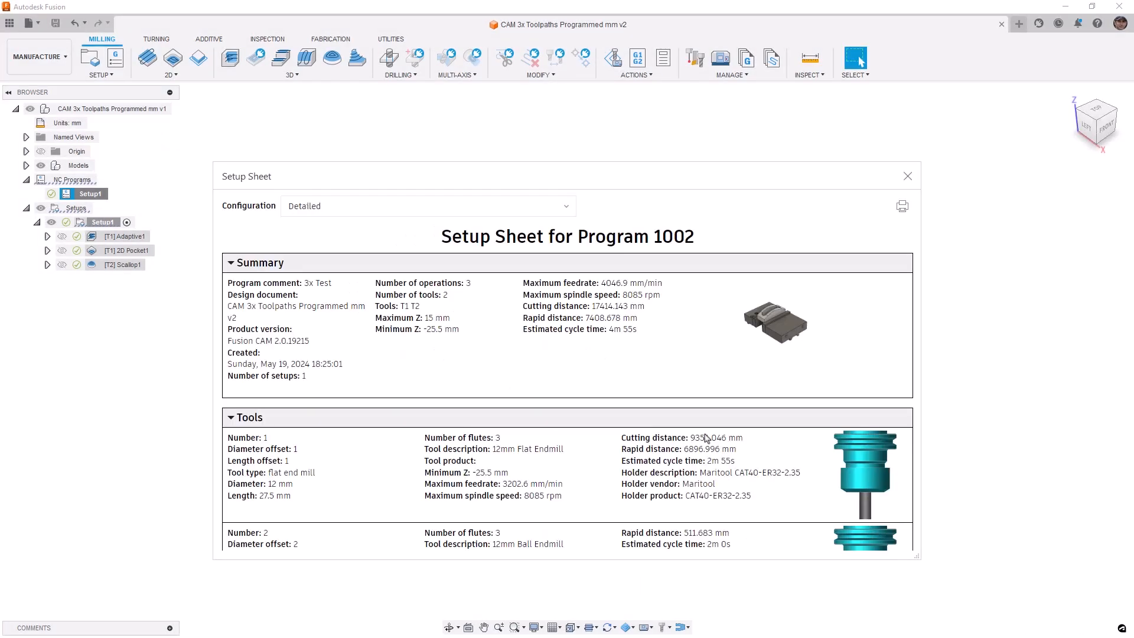
# - View the setup sheet in the Tools only configuration and return it to Detailed
pyautogui.click(568, 207)
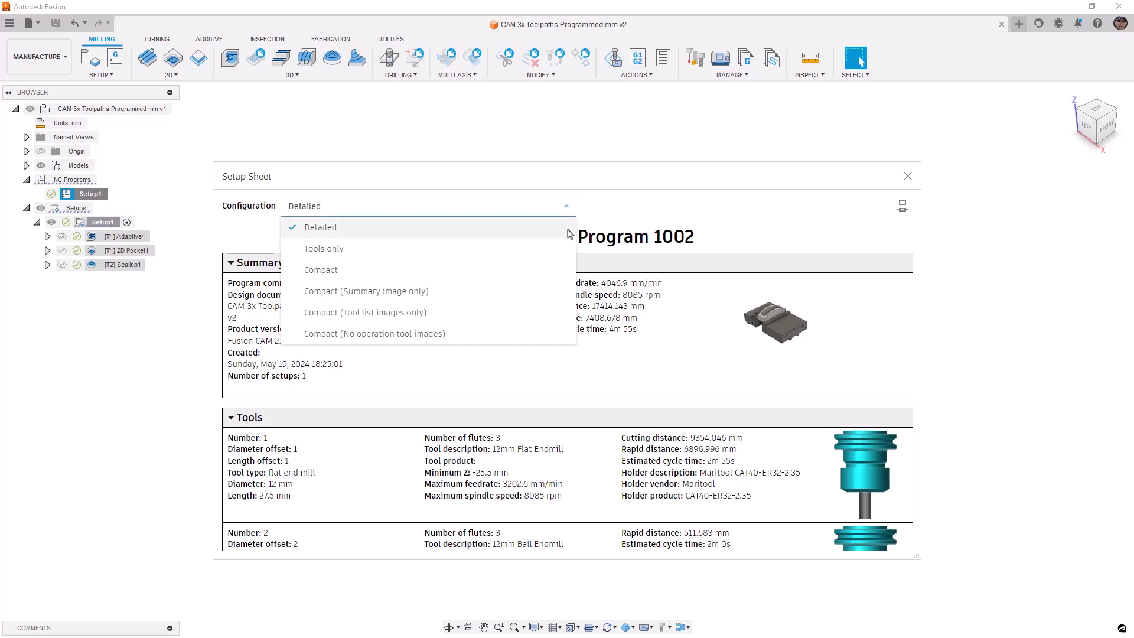
pyautogui.click(494, 248)
pyautogui.click(570, 207)
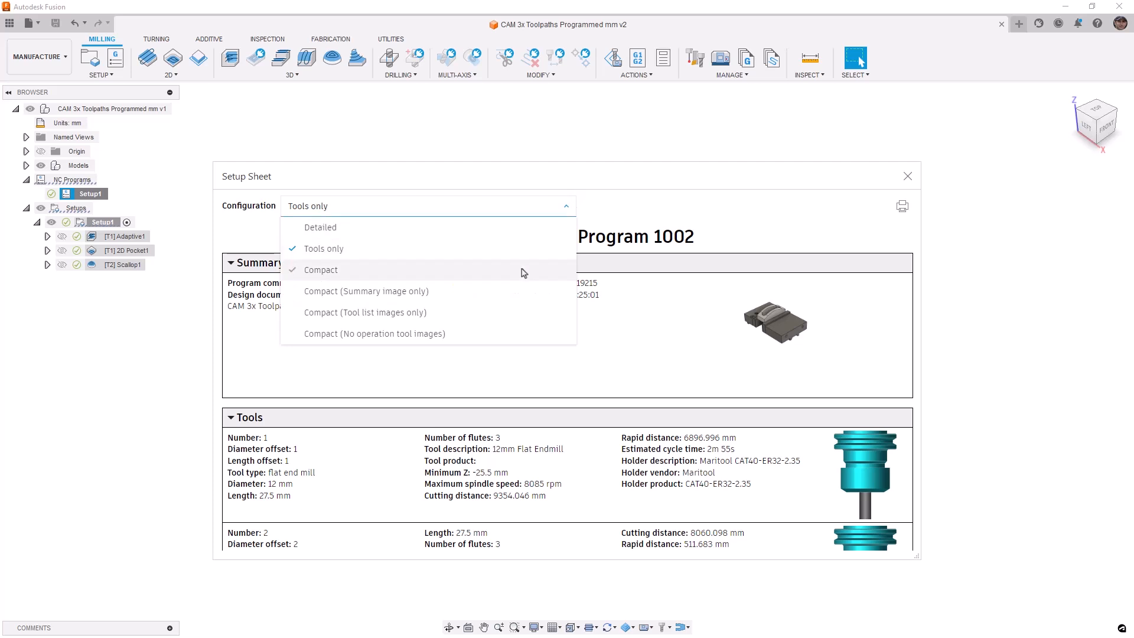
pyautogui.click(525, 229)
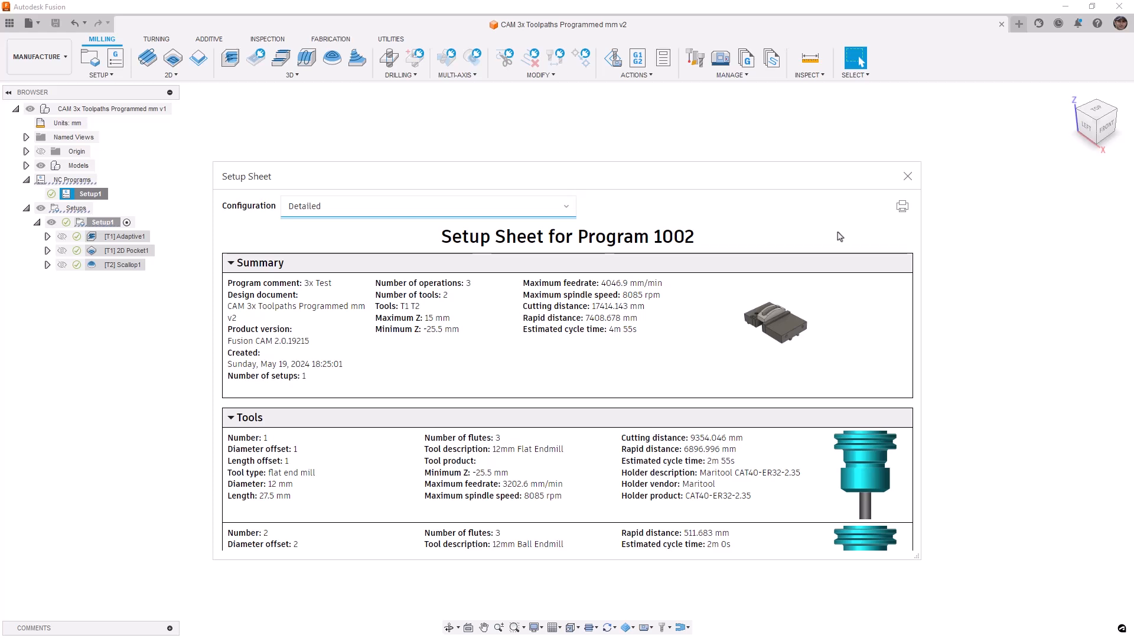
# - Examine the tool, stock and operation details throughout the setup sheet and close it
pyautogui.scroll(-2, 719, 328)
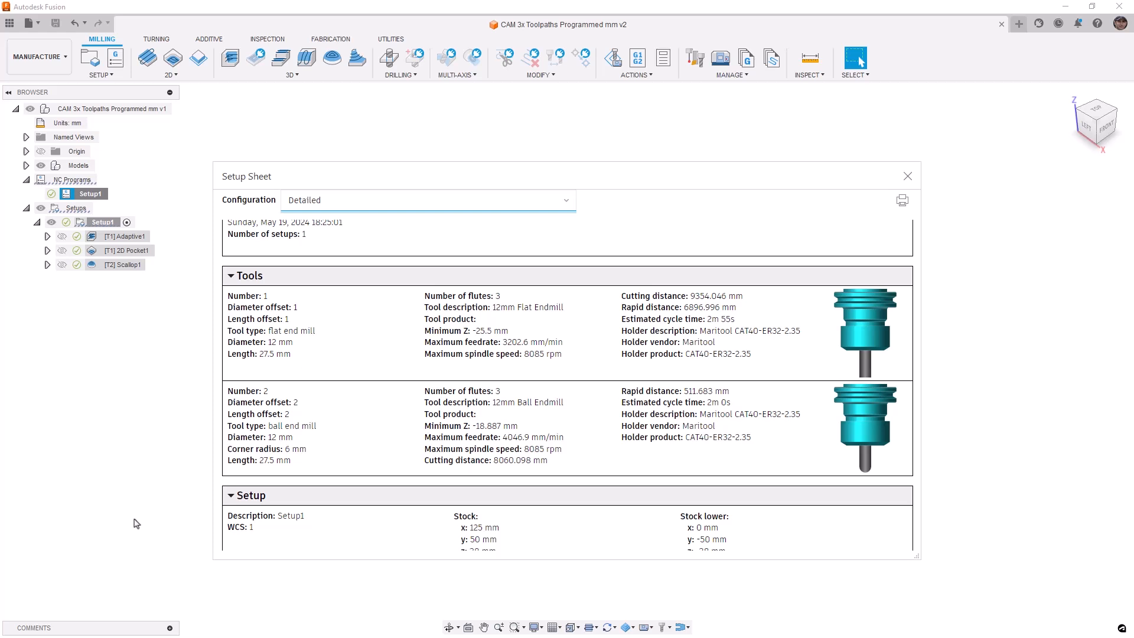
pyautogui.scroll(-3, 383, 443)
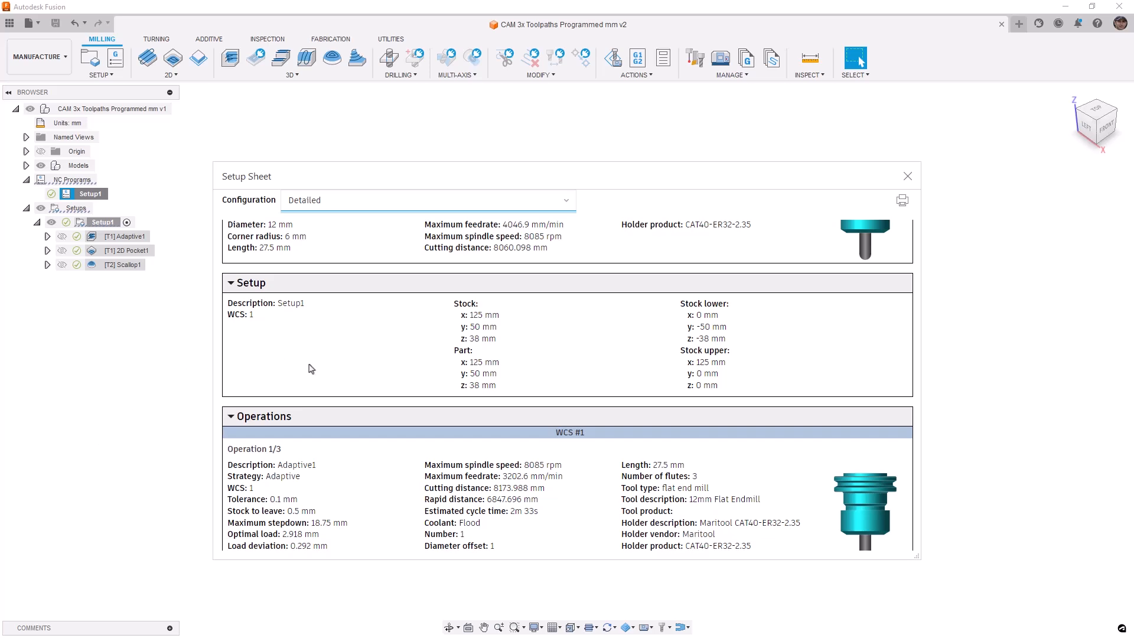
pyautogui.scroll(-2, 310, 369)
pyautogui.scroll(-2, 310, 369)
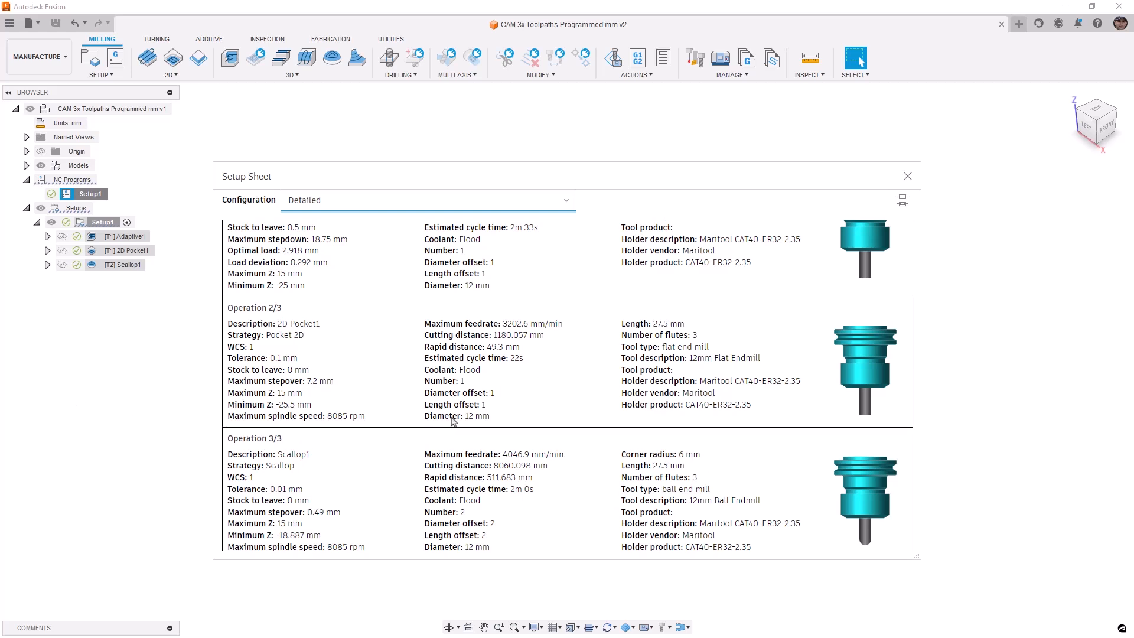
pyautogui.scroll(-1, 466, 421)
pyautogui.scroll(9, 467, 420)
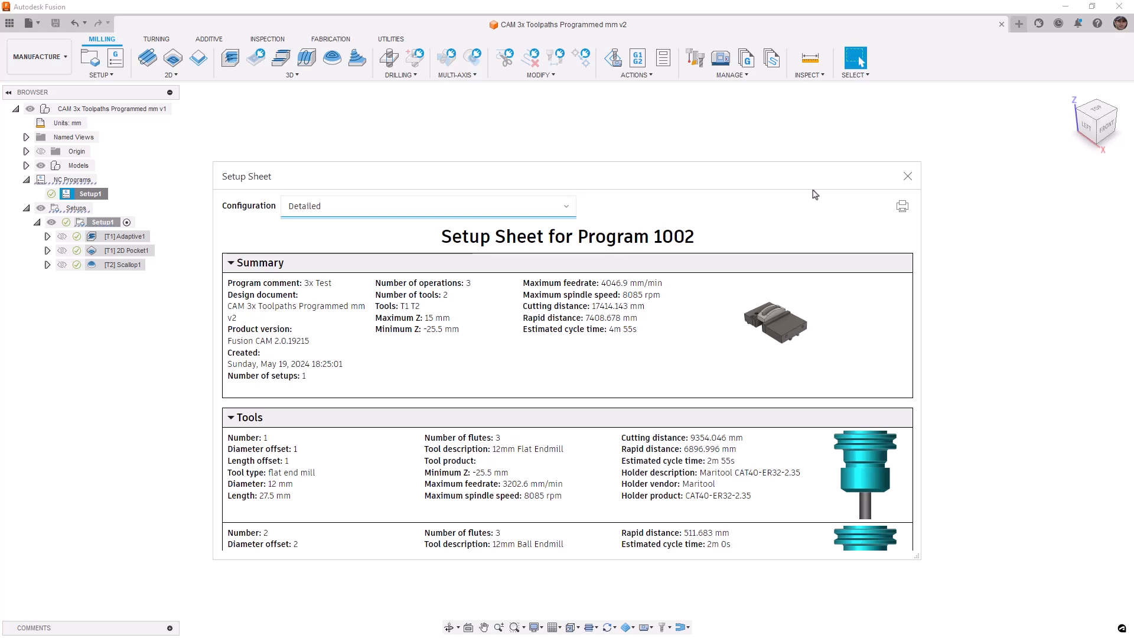
pyautogui.click(908, 178)
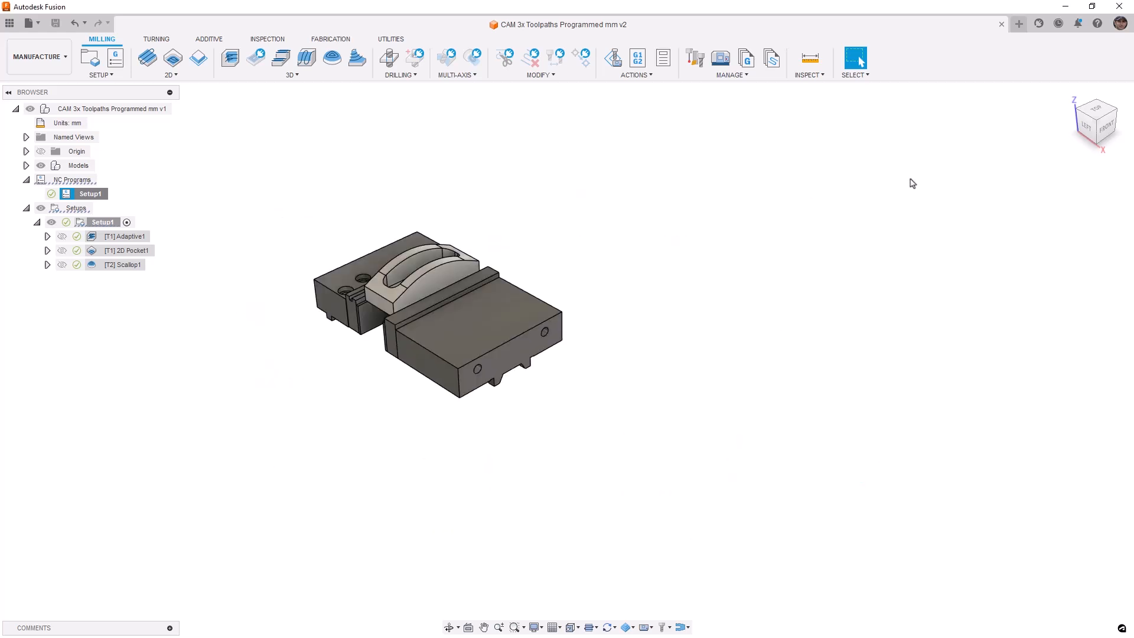
# - Post process the Setup1 NC program, overwriting the existing file 1002.nc
pyautogui.rightClick(82, 194)
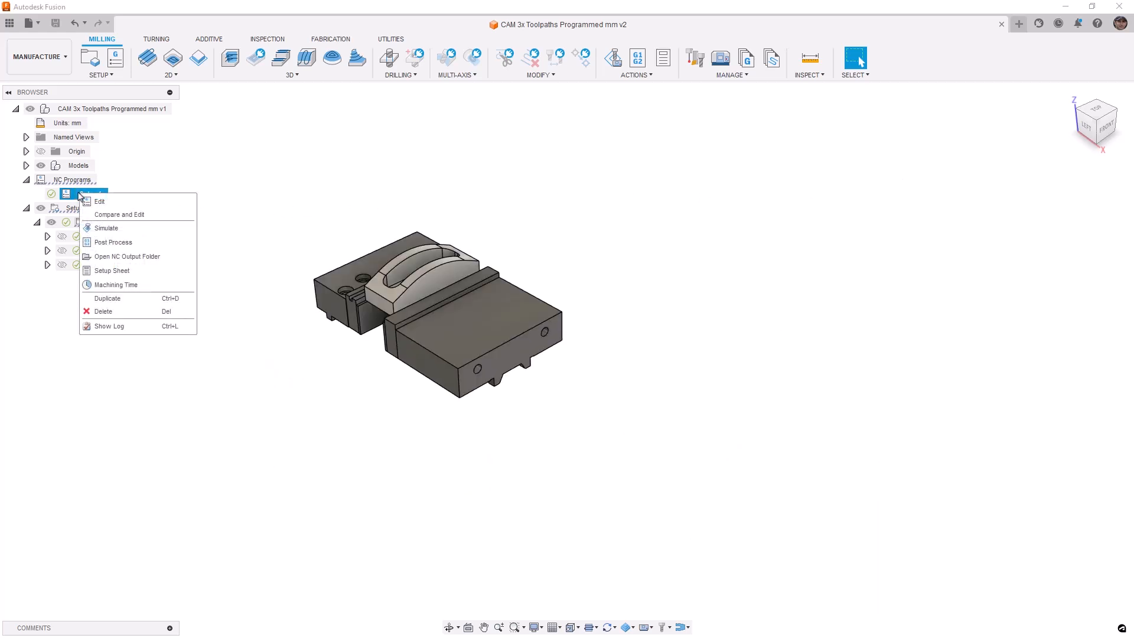
pyautogui.click(118, 243)
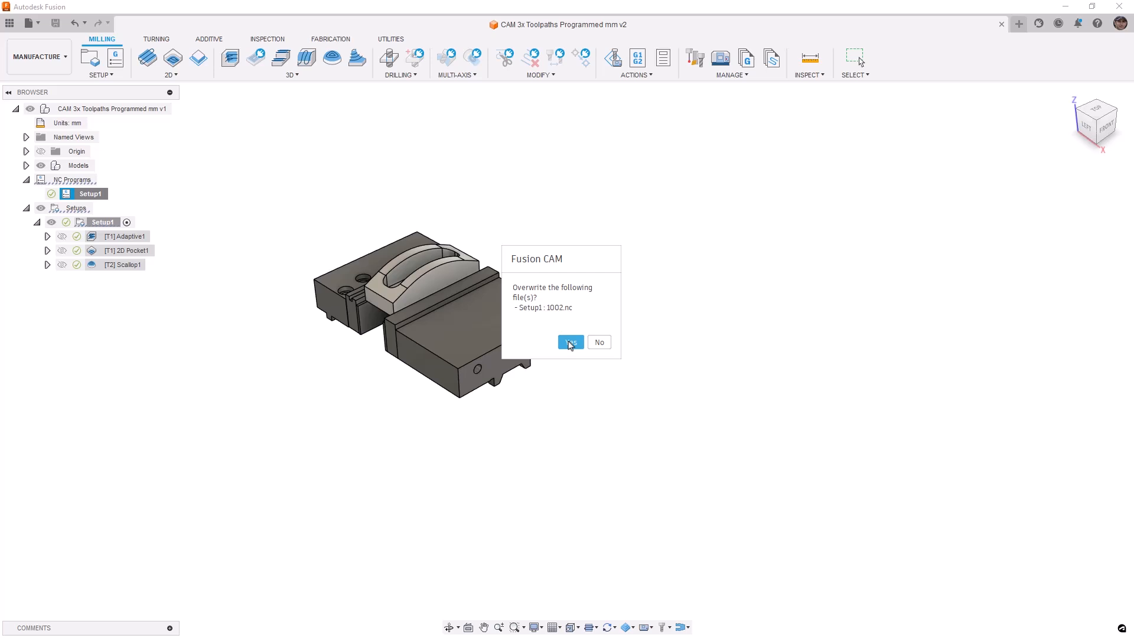
pyautogui.click(570, 343)
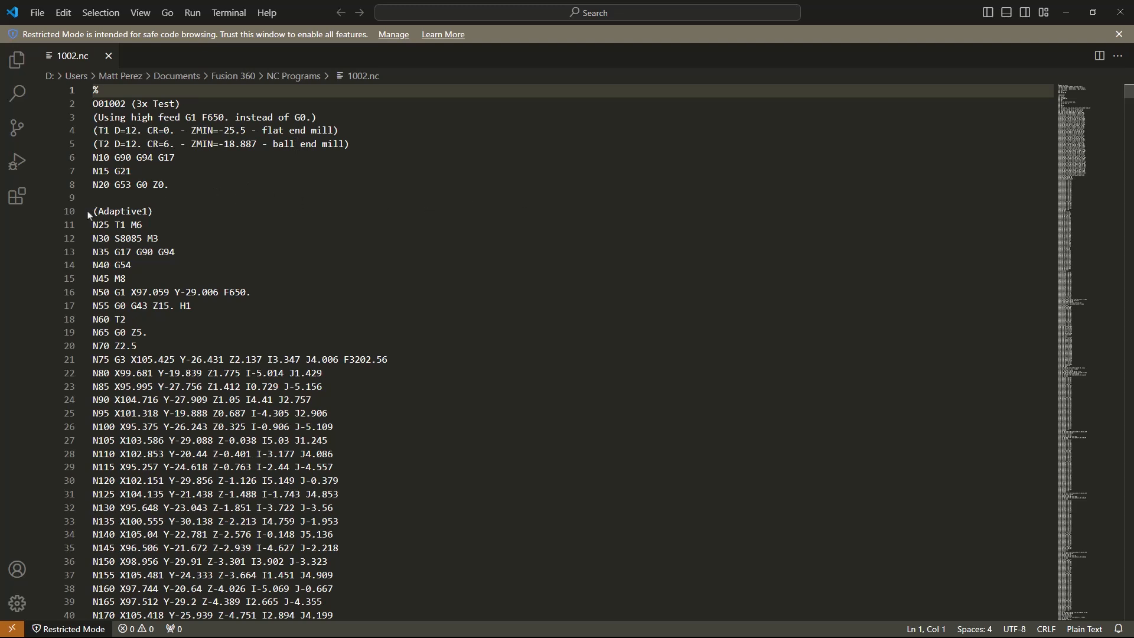
# - Review the installed code editor extensions, including the Autodesk Fusion Post Processor utility, and hide the extension list
pyautogui.click(16, 198)
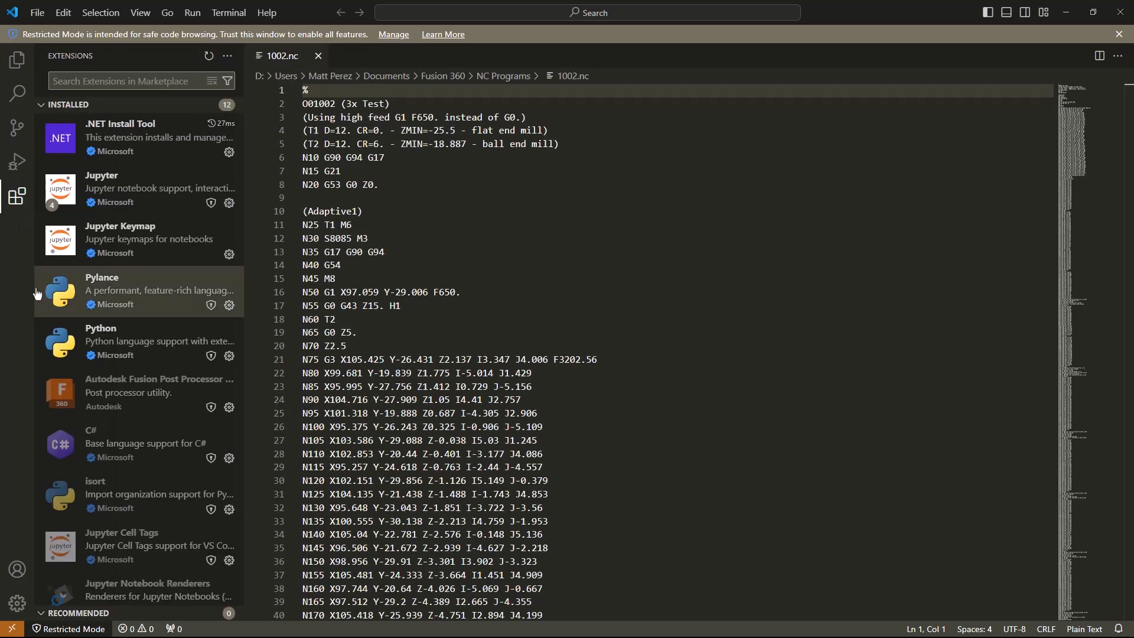
pyautogui.moveTo(158, 404)
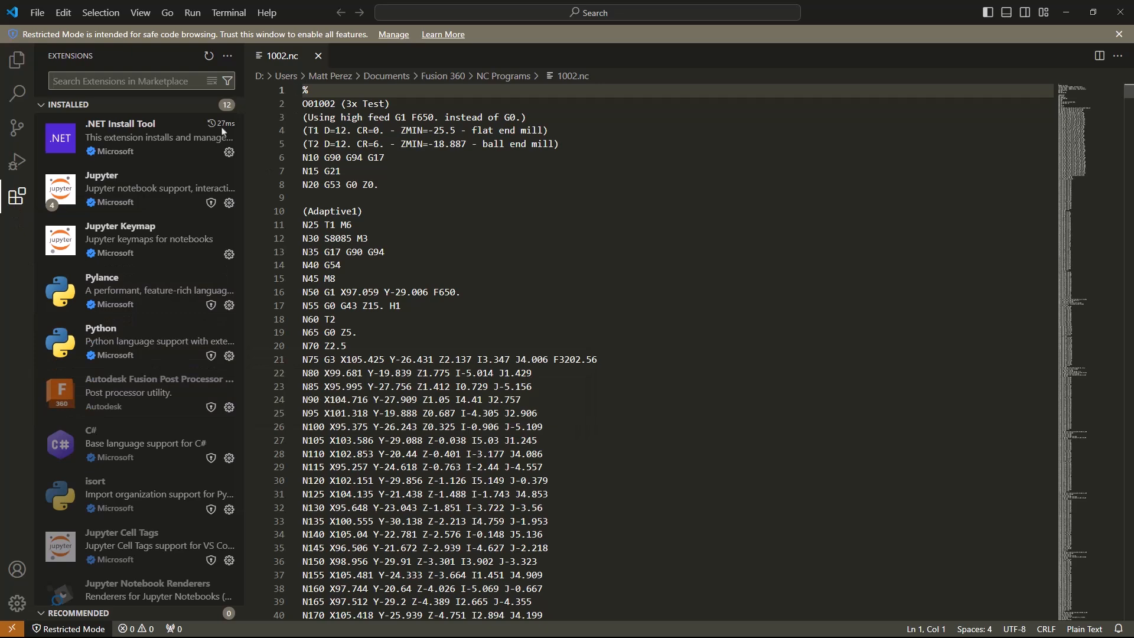
pyautogui.click(17, 196)
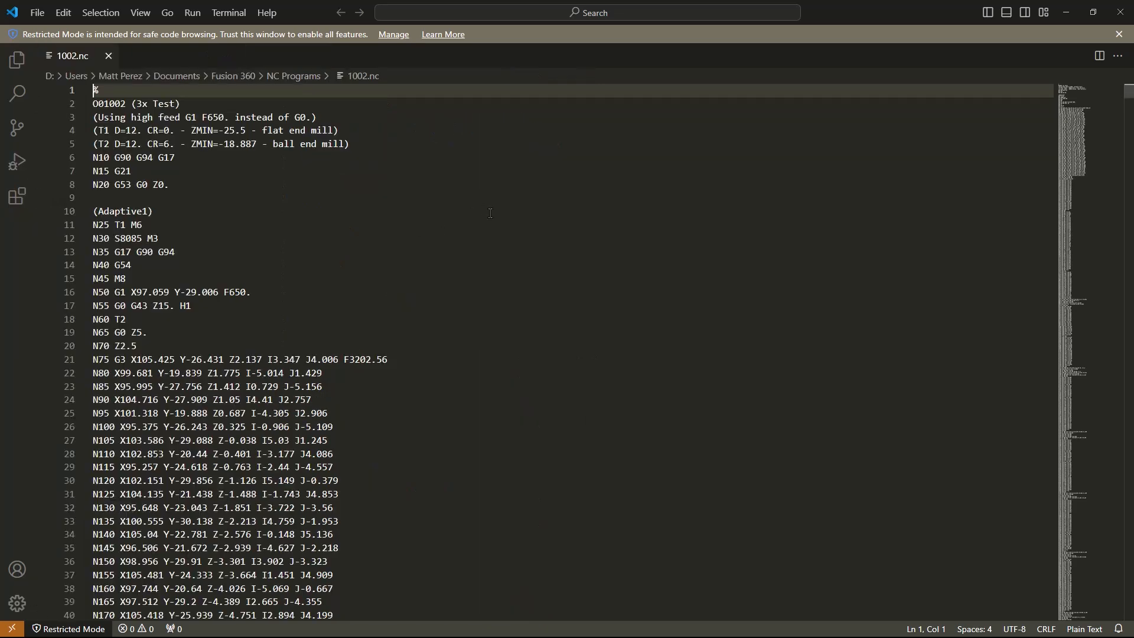
# - Trust the current window to leave Restricted Mode and enable all extensions, and return to the 1002.nc code
pyautogui.click(389, 35)
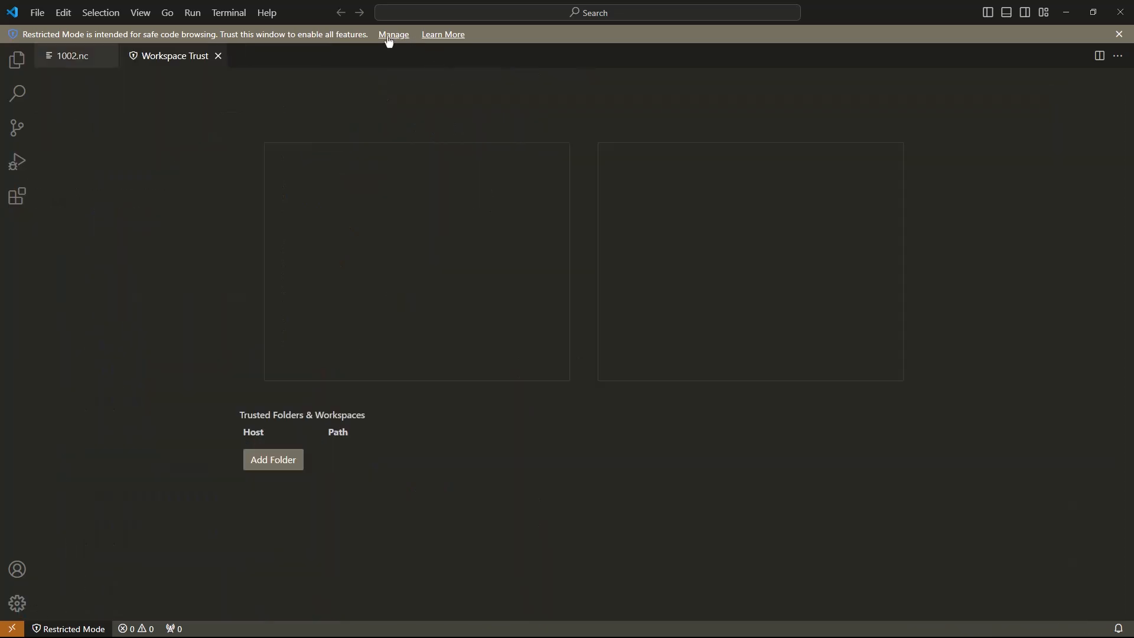
pyautogui.click(413, 384)
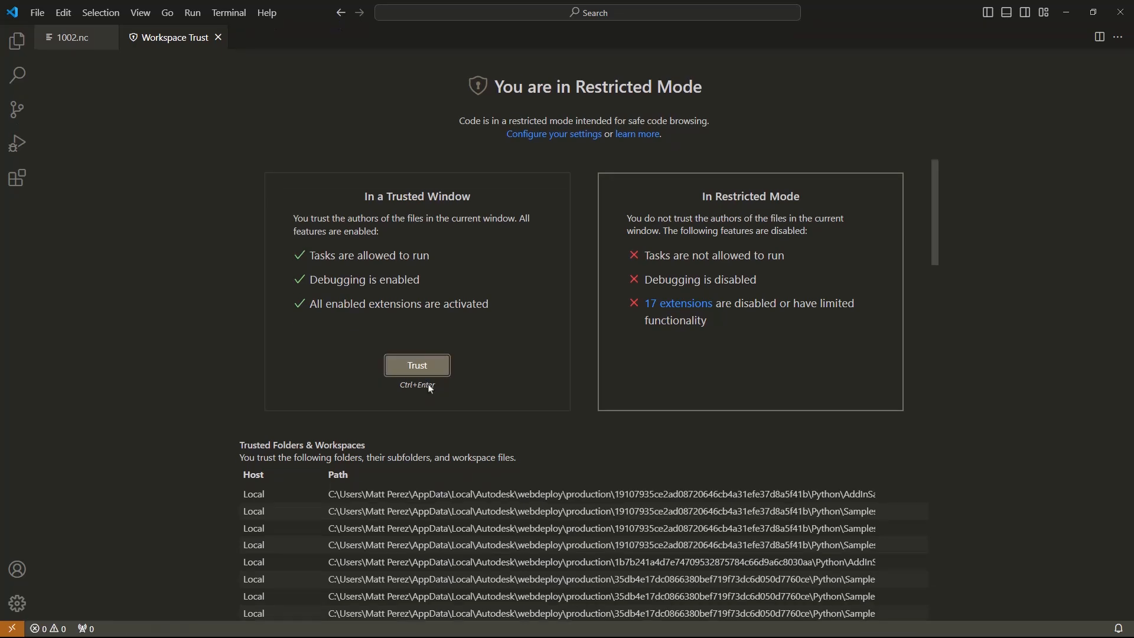
pyautogui.click(88, 38)
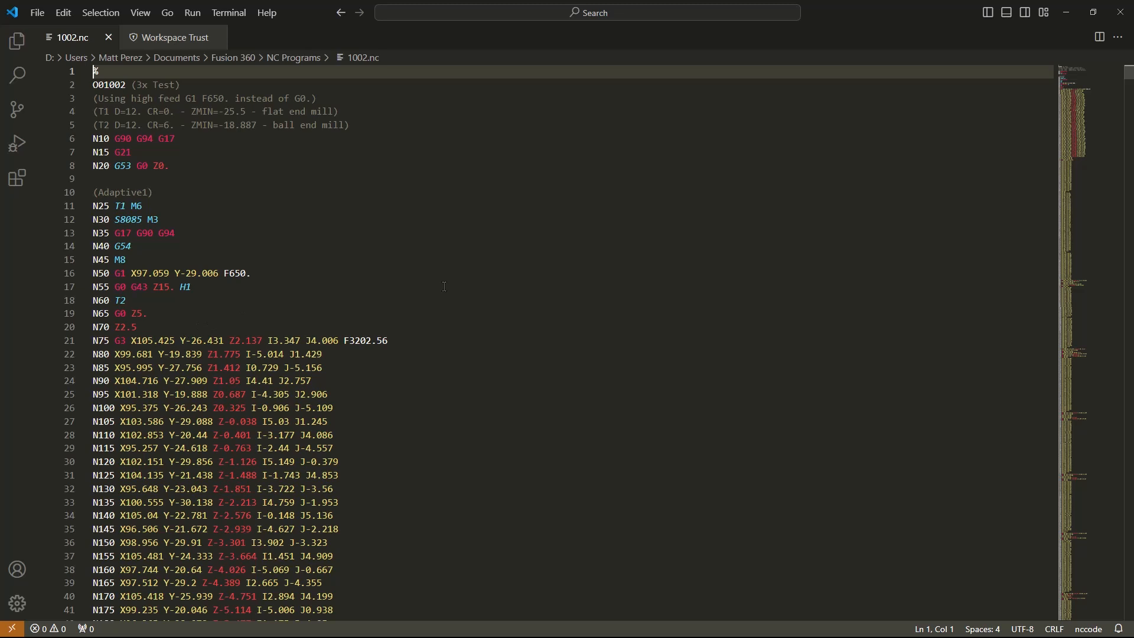
# - Examine the feed rate, spindle speed and T2 call in the Adaptive1 code, close the code editor and return to the model in Fusion
pyautogui.moveTo(389, 341); pyautogui.dragTo(345, 344)
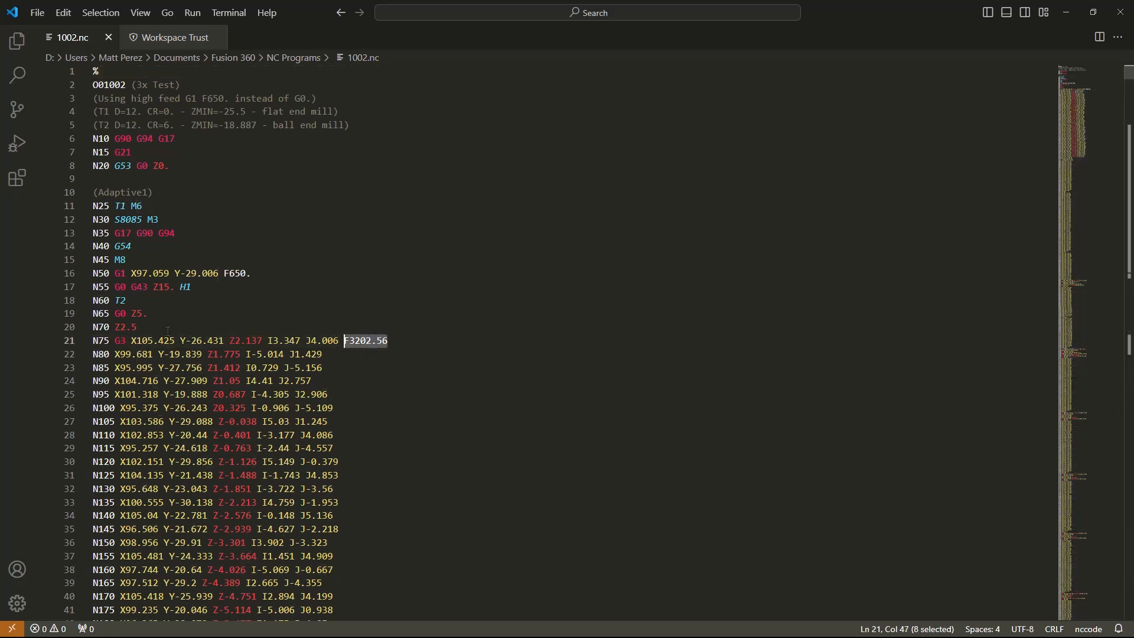
pyautogui.moveTo(131, 247); pyautogui.dragTo(157, 220)
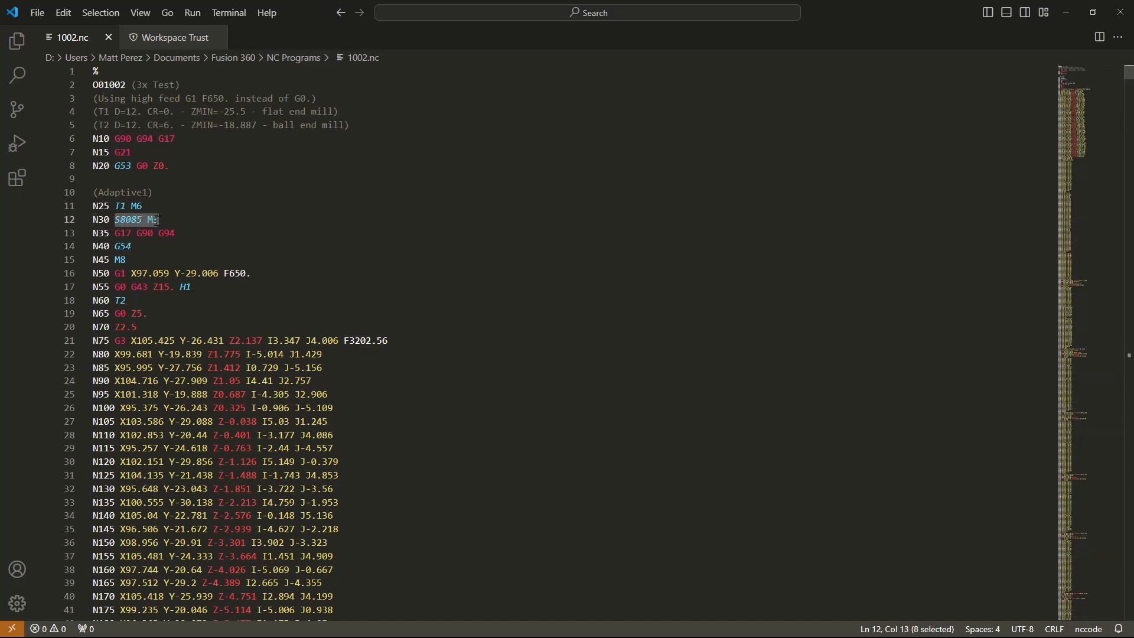
pyautogui.click(522, 301)
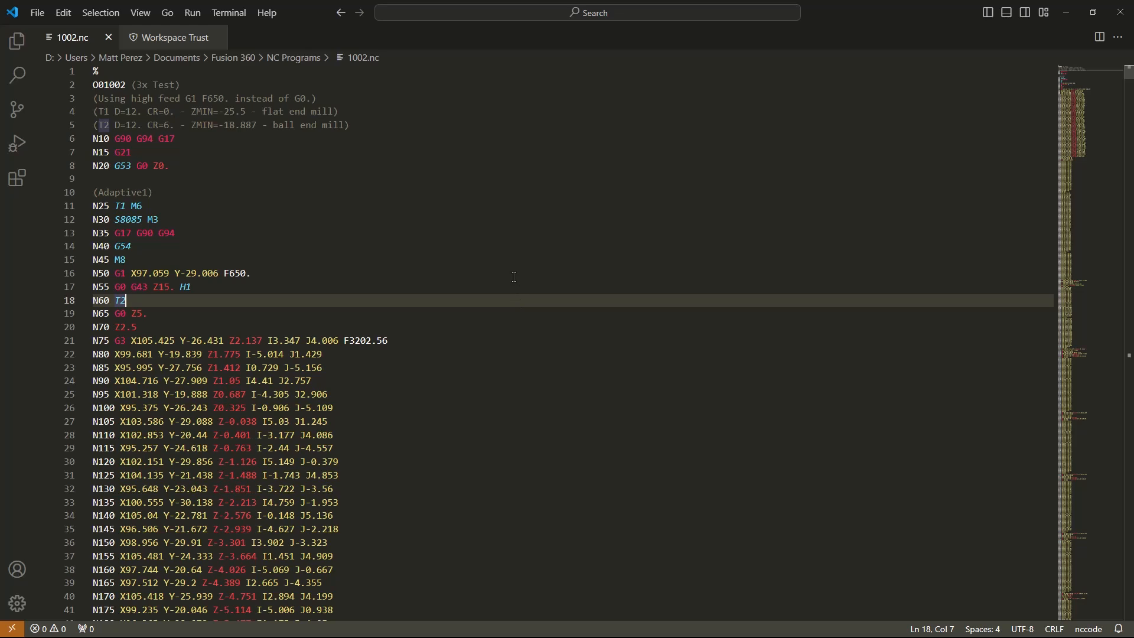
pyautogui.click(1129, 11)
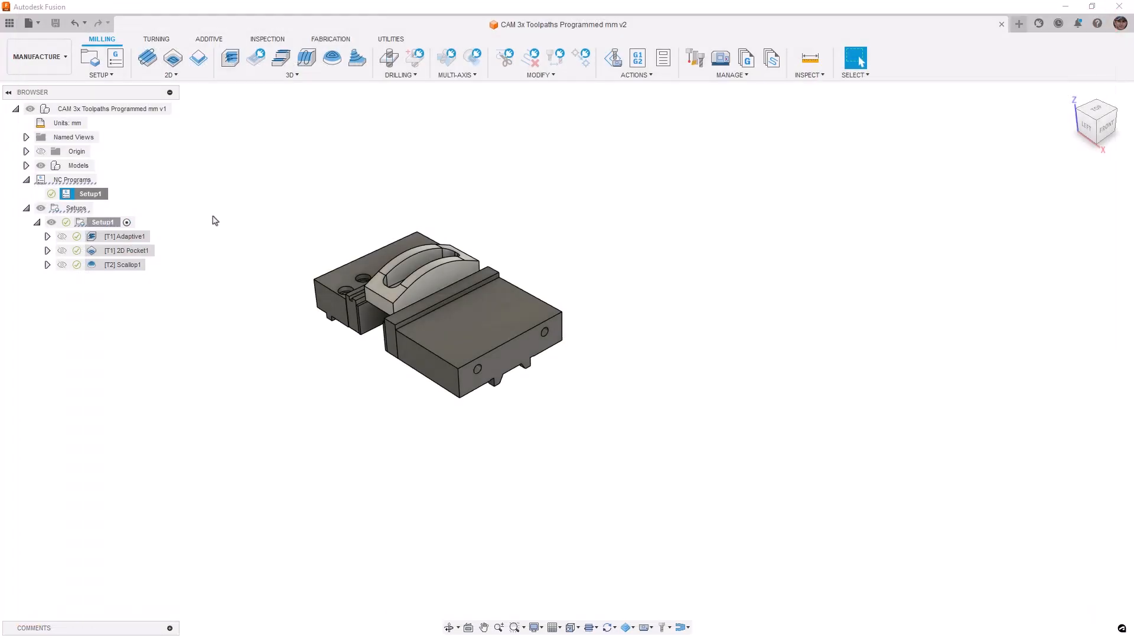
pyautogui.middleClick(213, 216)
pyautogui.middleClick(212, 217)
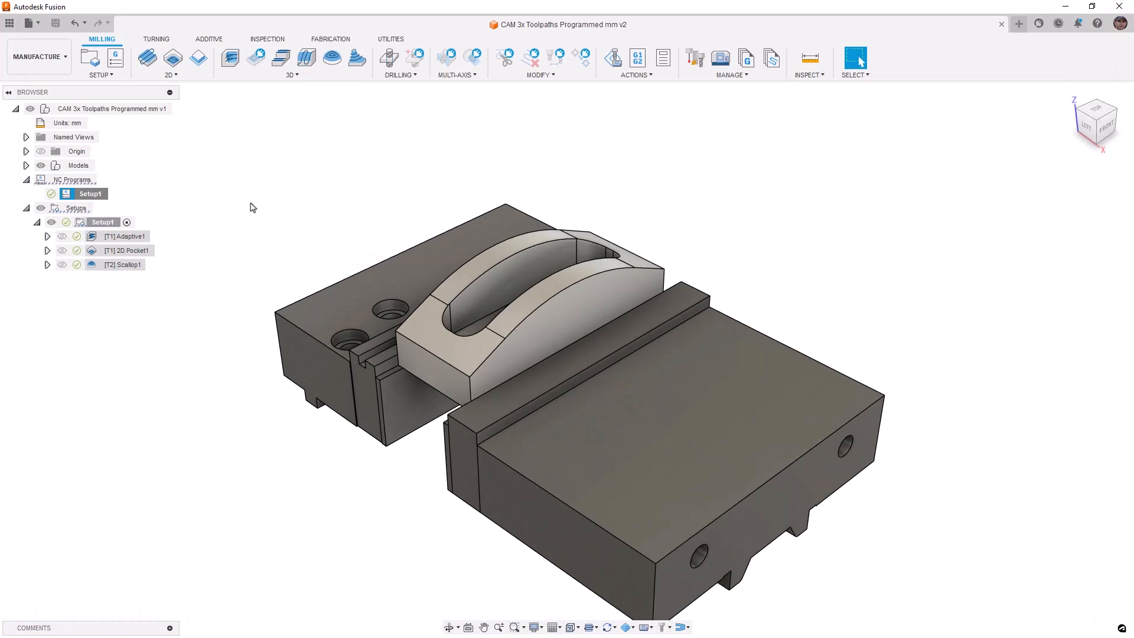